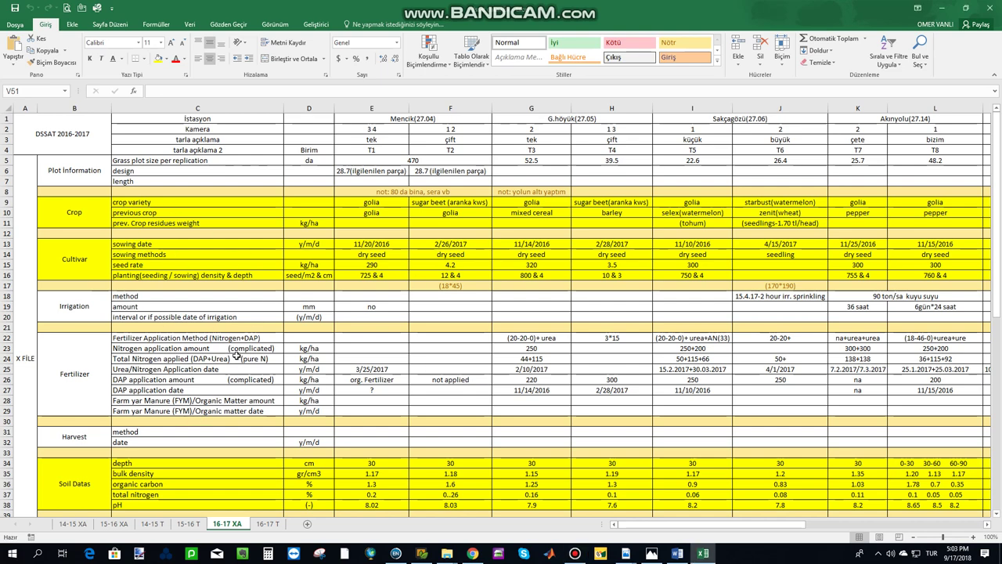
- Review the X and A file variables on the 16-17 XA sheet and the T file on the 16-17 T sheet, closing the workbook when done
scroll(234, 356, down, 4)
scroll(239, 360, down, 4)
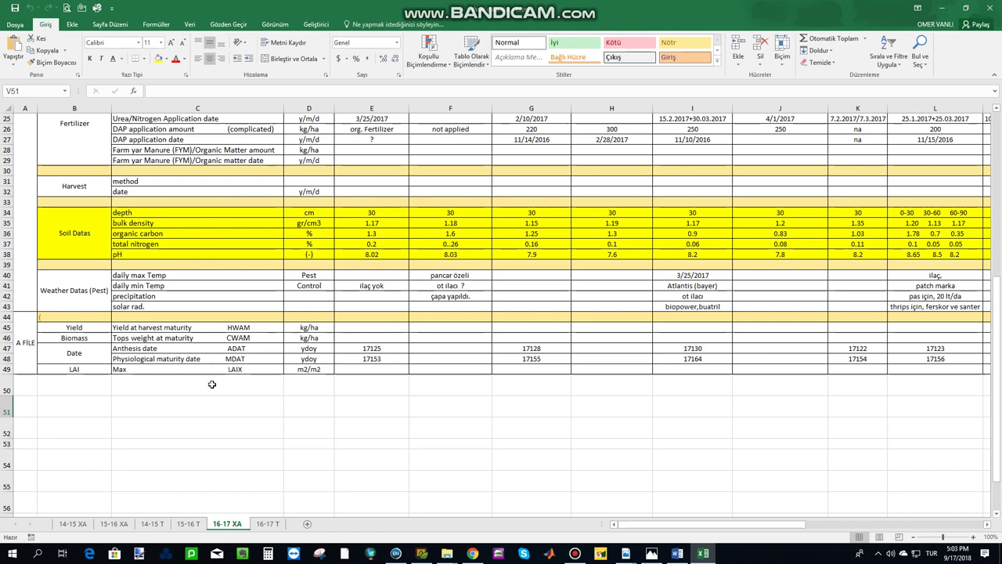
click(267, 524)
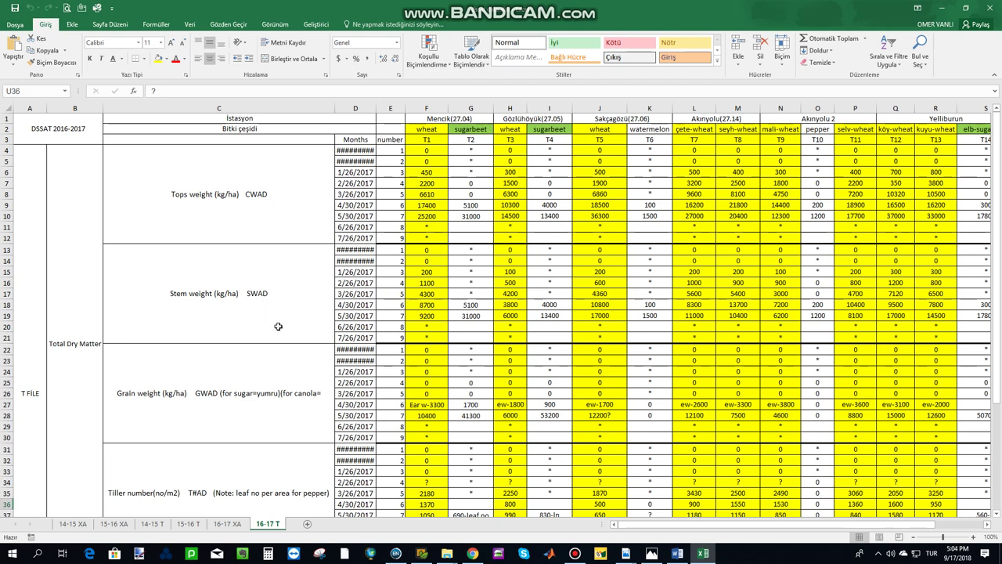
scroll(284, 374, down, 4)
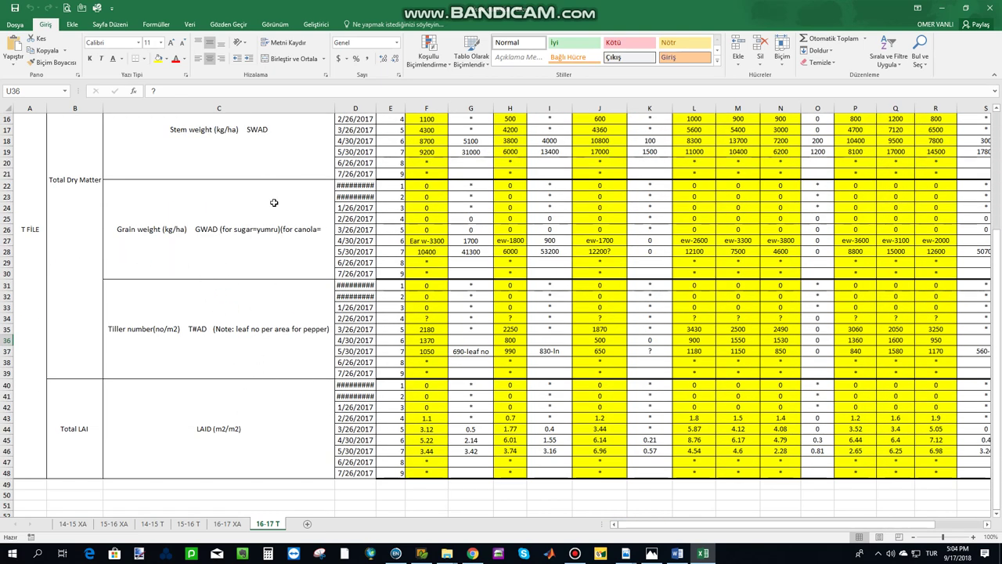
scroll(251, 205, up, 4)
scroll(247, 358, down, 6)
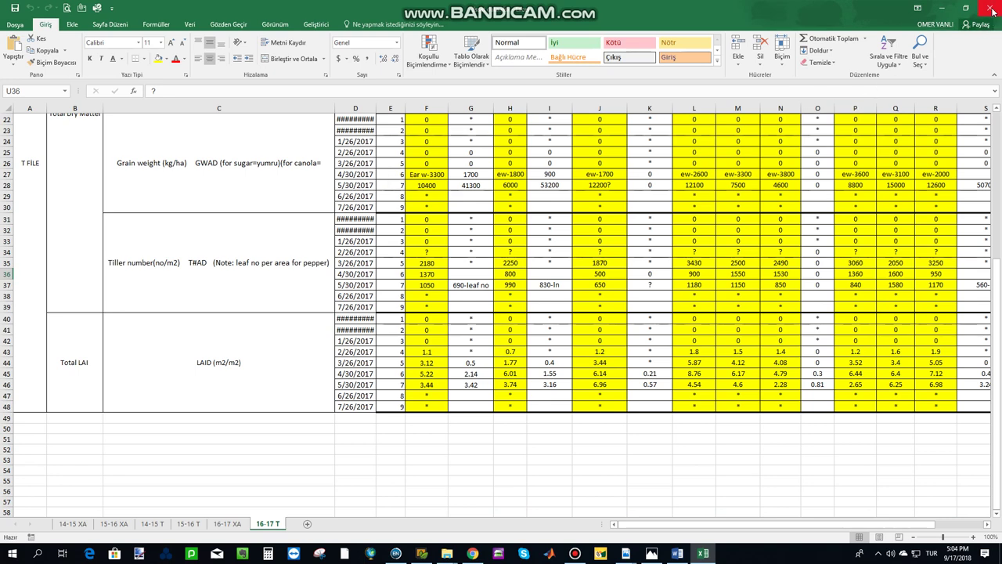
key(alt+F4)
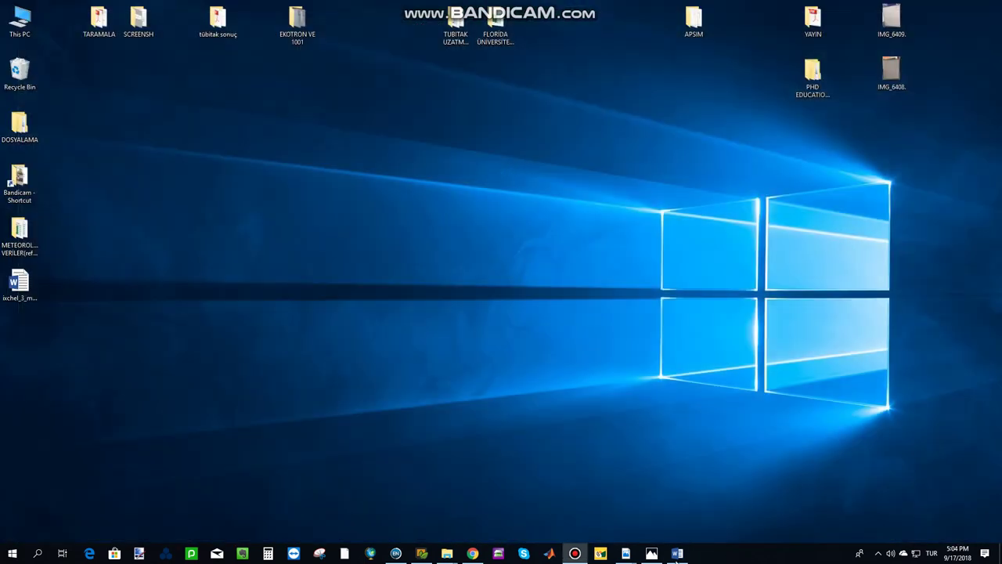
- Switch to the Word document on Wheat Crop Model Variables and review its X file, A file and T file requirements
click(677, 554)
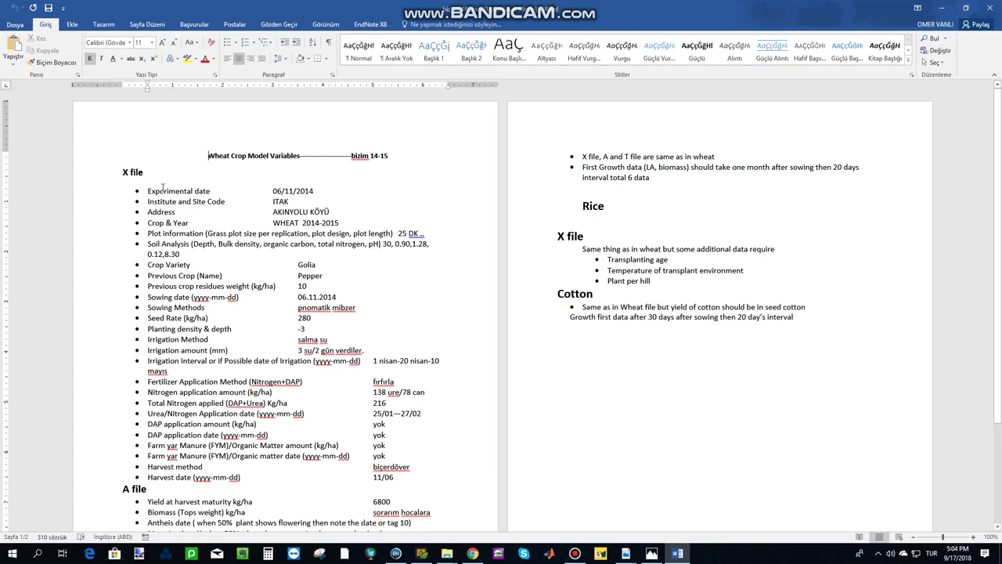
scroll(214, 392, down, 3)
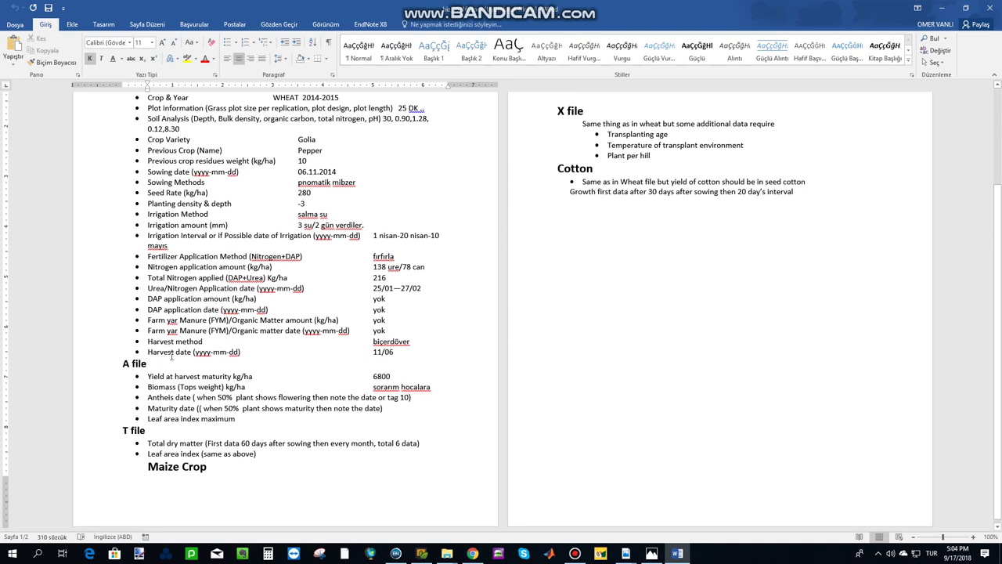
scroll(353, 332, down, 1)
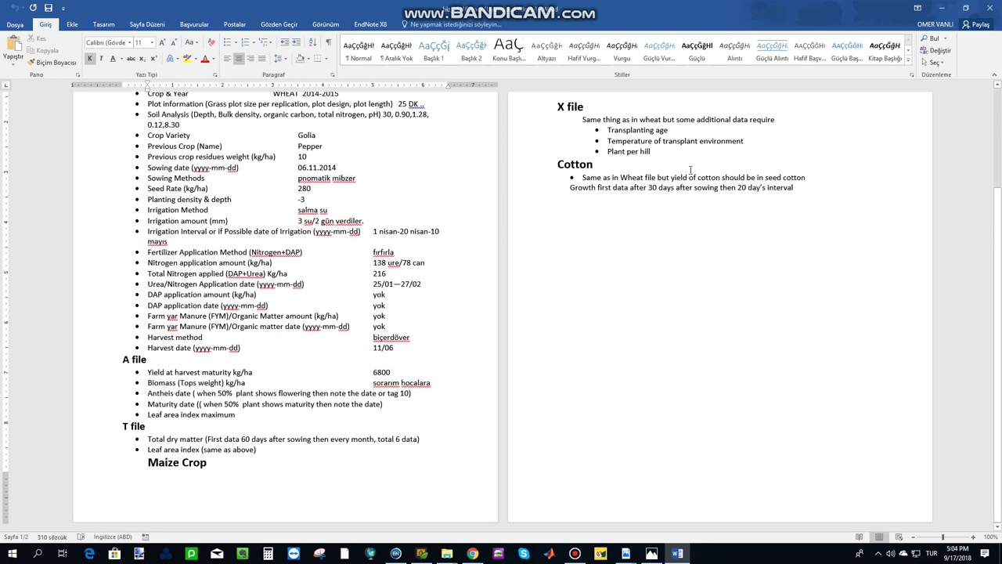
scroll(690, 170, up, 3)
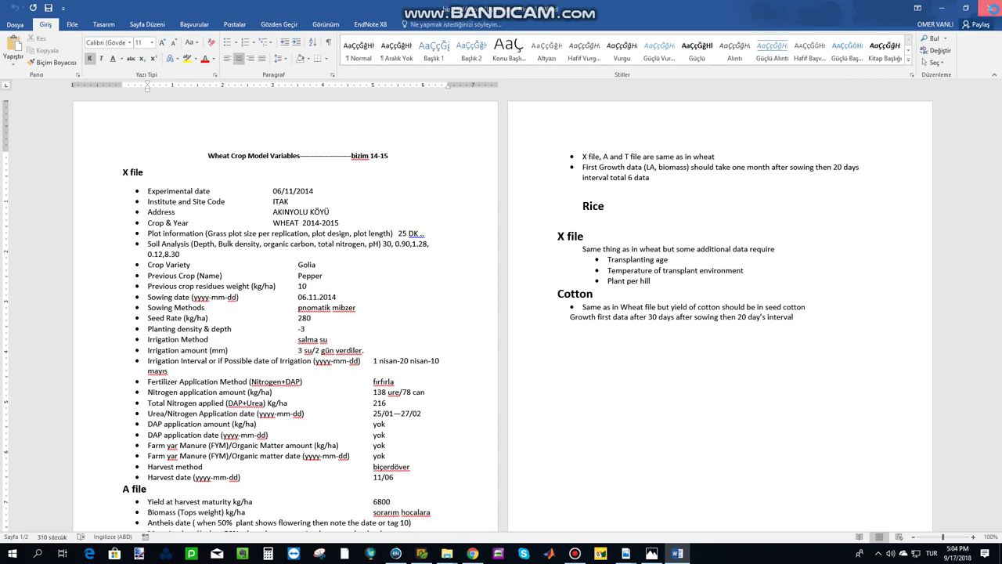
- View the handwritten T file and A file sample values in the "A ve T file örnek değerler.png" photo, closing it when done
click(674, 553)
click(651, 553)
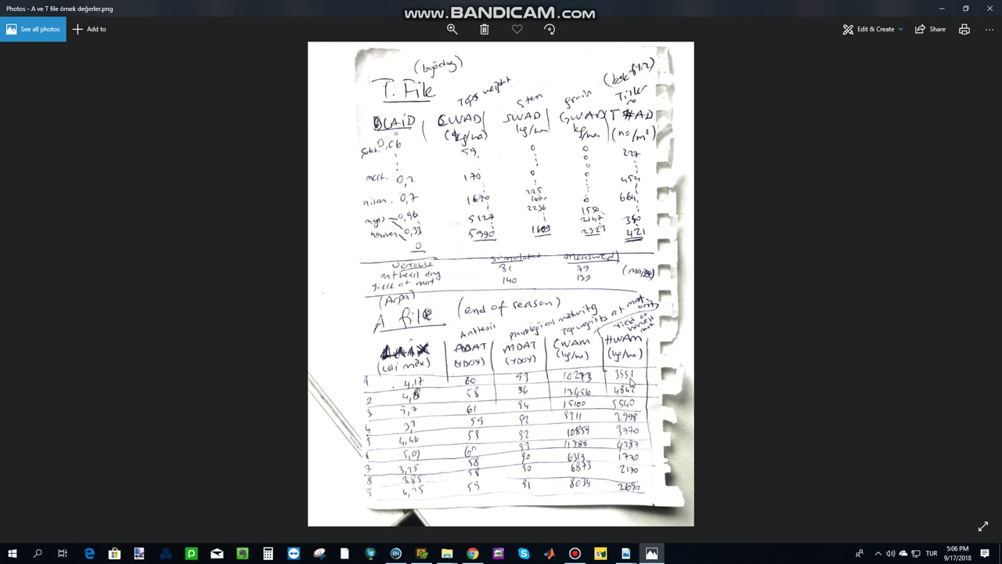
click(991, 9)
- Switch to DSSAT and display the experiments of the Barley crop under Cereals
mouse_move(630, 558)
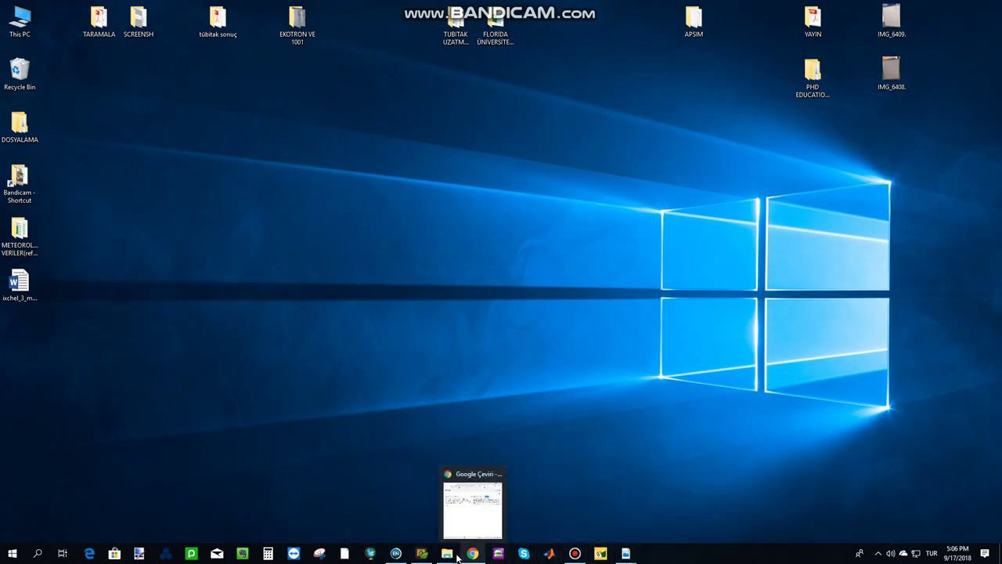
mouse_move(450, 558)
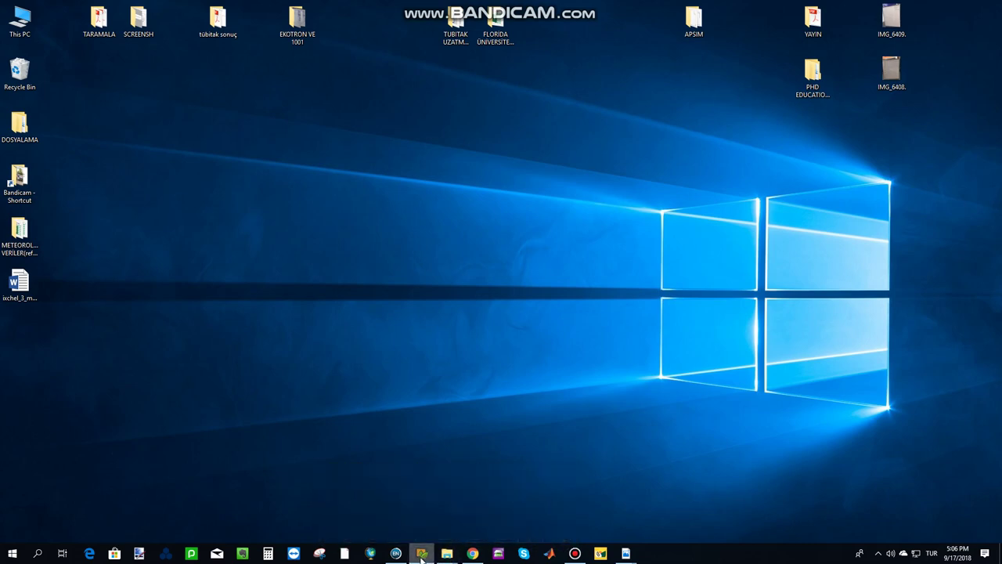
click(421, 554)
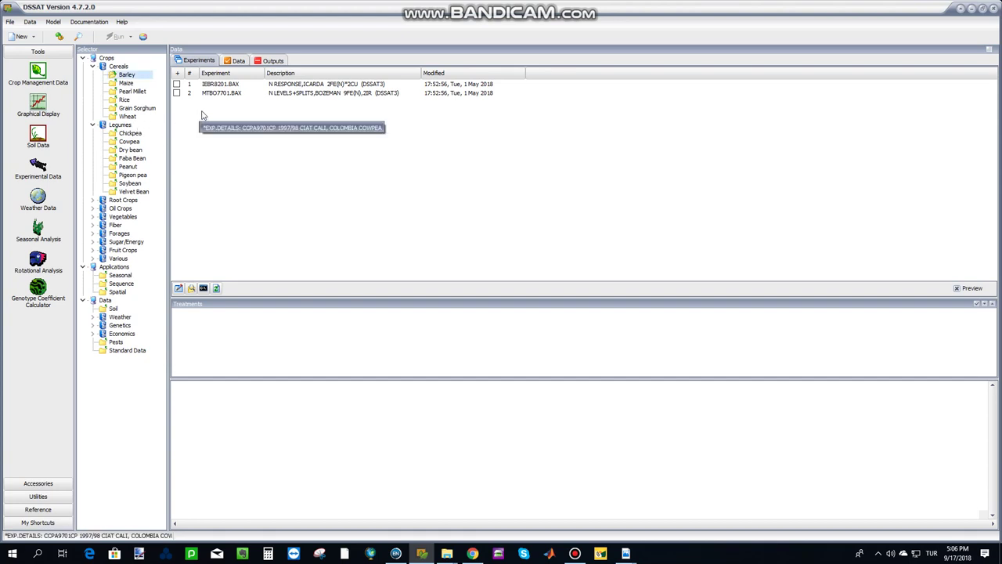
click(125, 75)
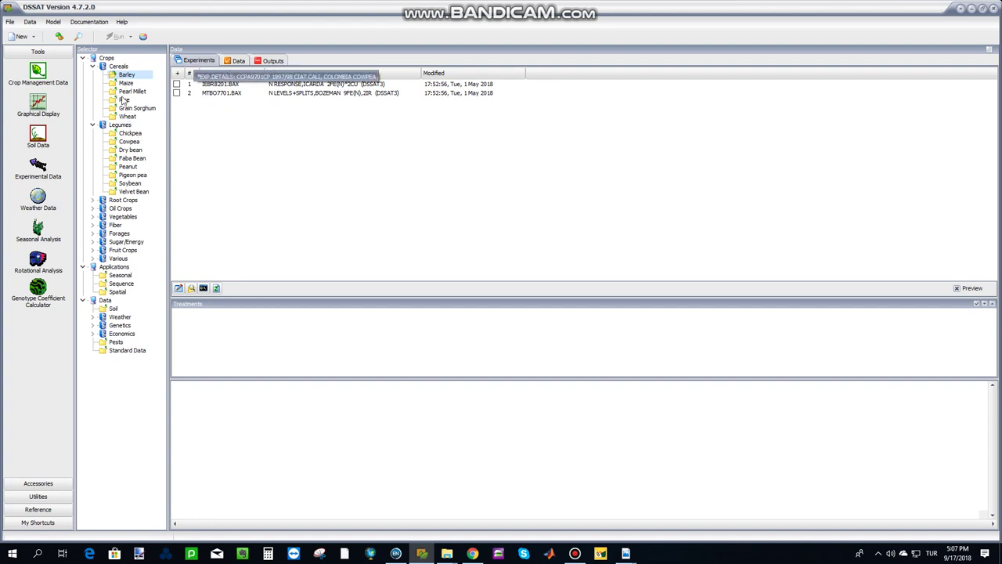
click(129, 117)
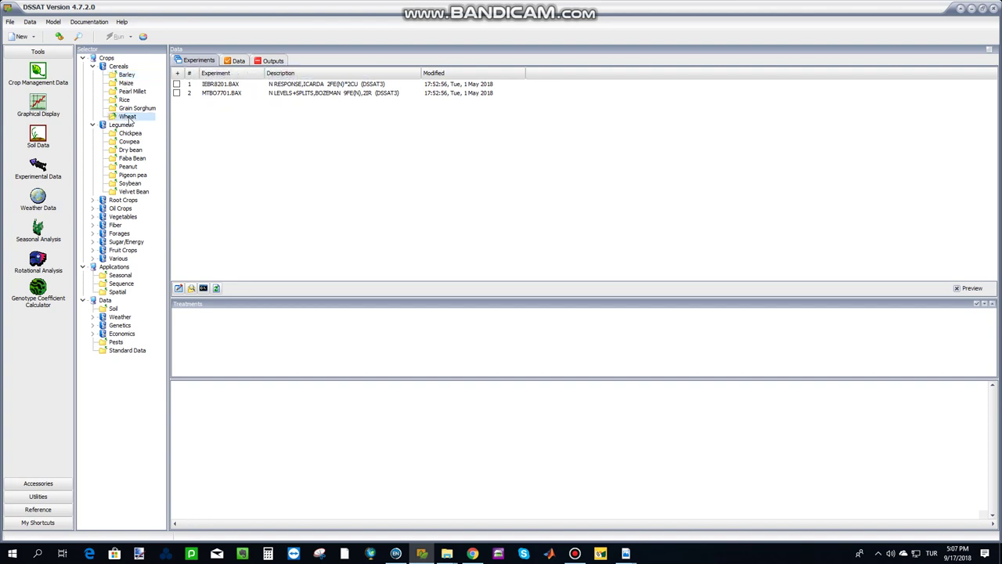
click(126, 75)
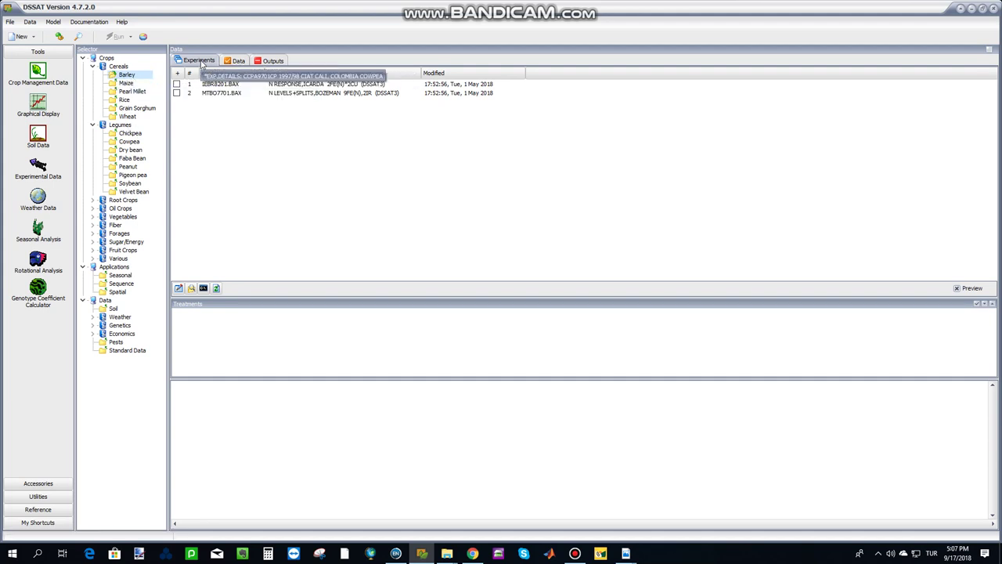
- Examine the barley A files MTBO7701.BAA and IEBR8201.BAA, highlighting the variable header codes HWAM through MDAT in MTBO7701.BAA
click(237, 62)
click(177, 91)
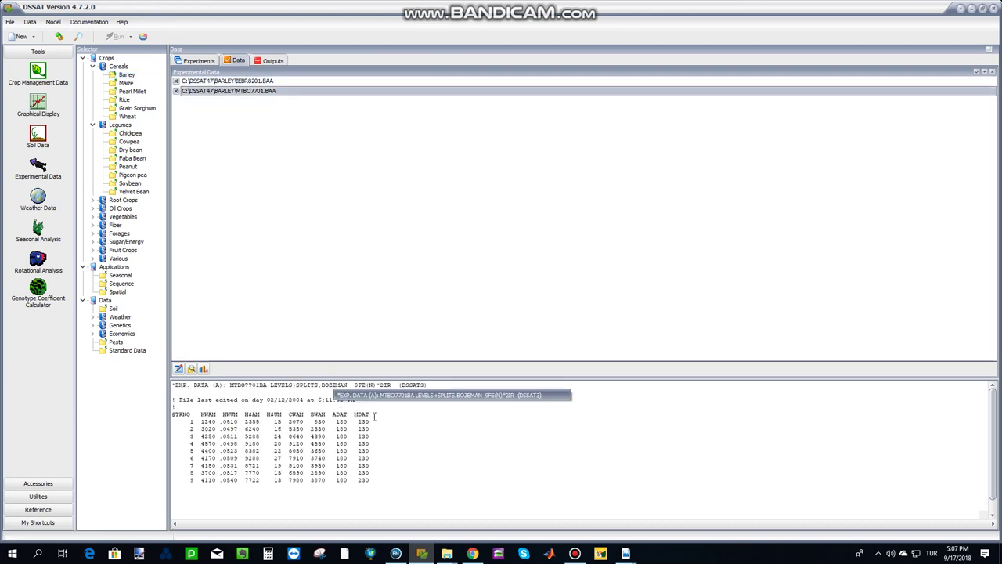
drag(374, 416, 193, 410)
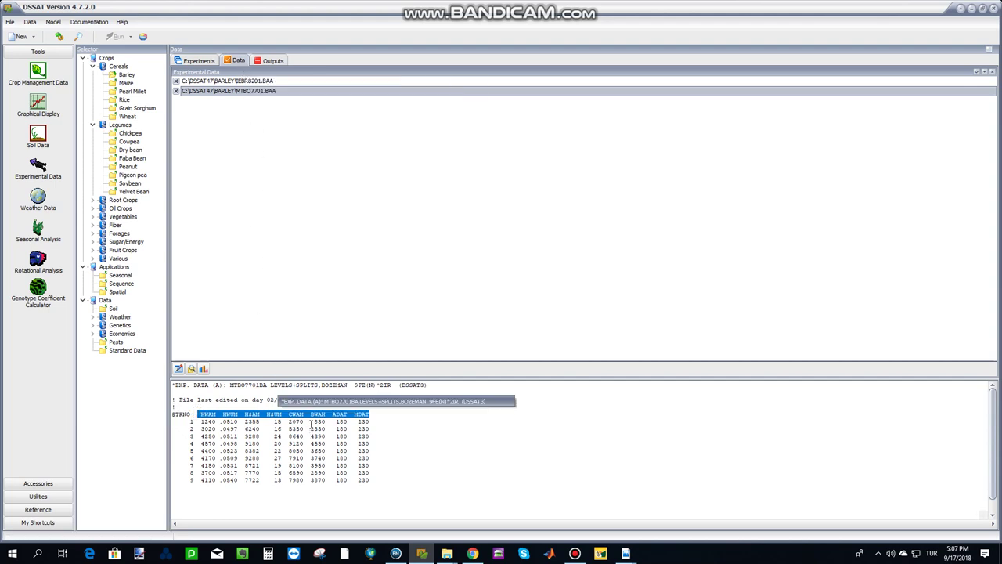
click(271, 83)
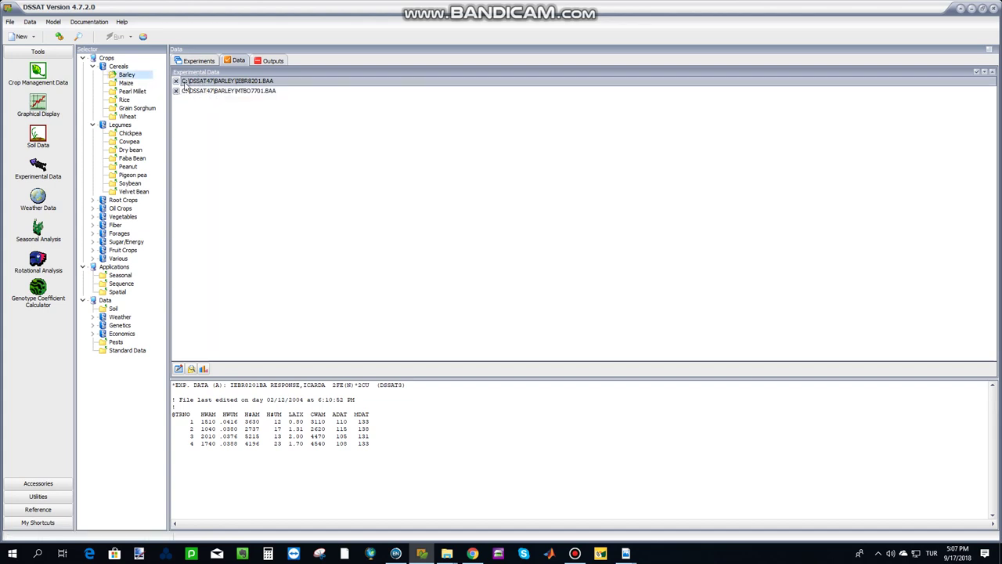
- Select the barley experiments MTBO7701.BAX and IEBR8201.BAX and check the experimental data files for each
click(130, 76)
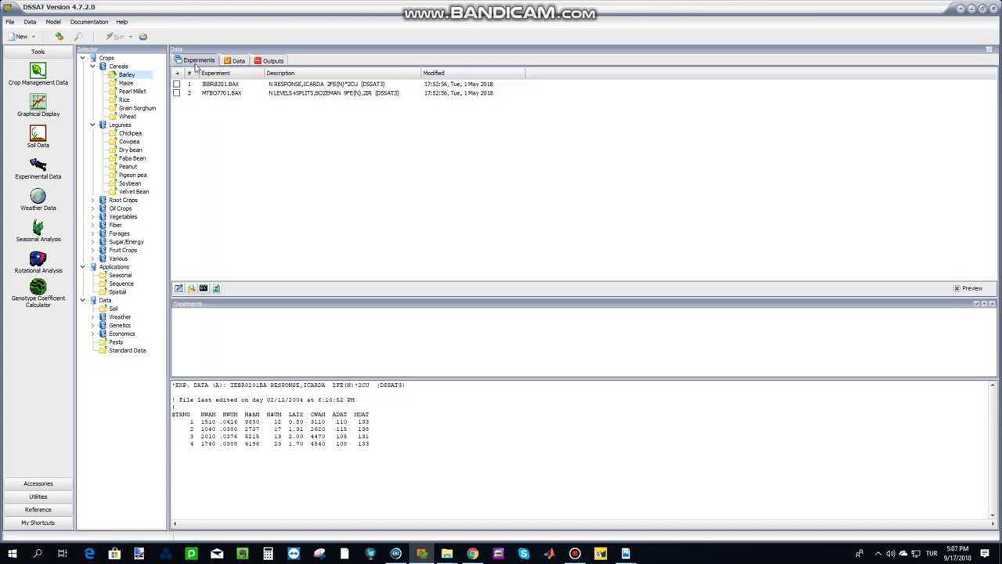
click(177, 93)
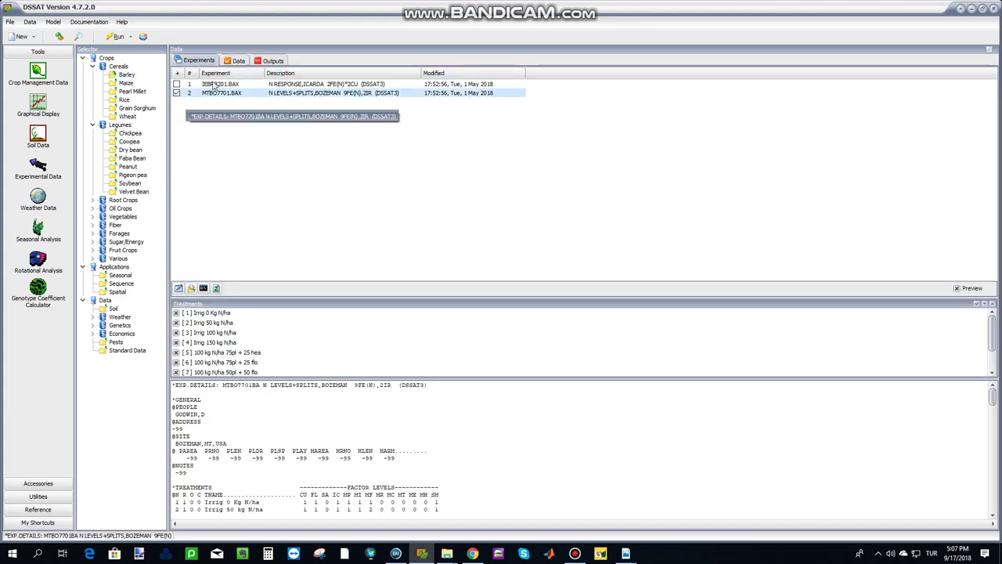
click(241, 62)
click(202, 62)
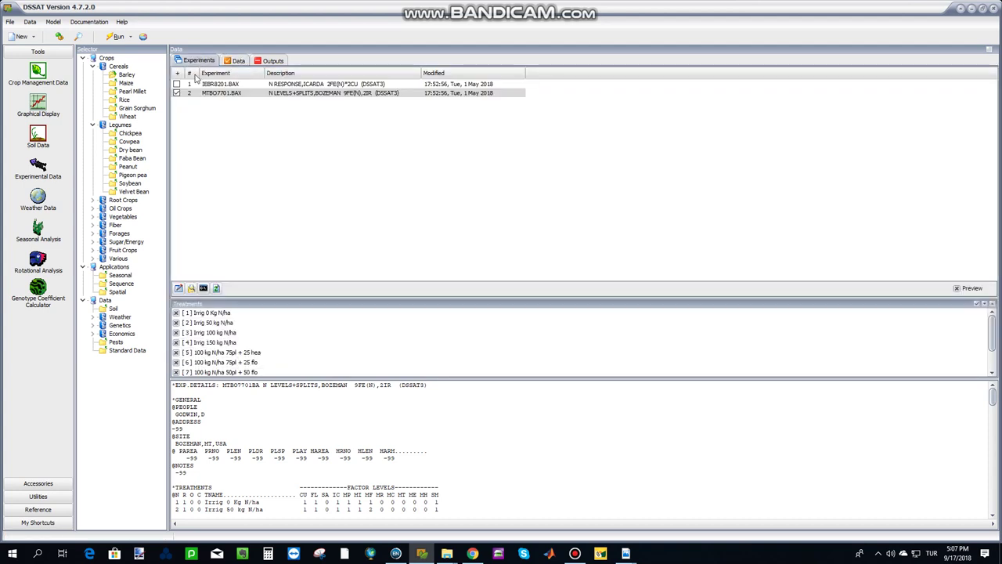
click(178, 84)
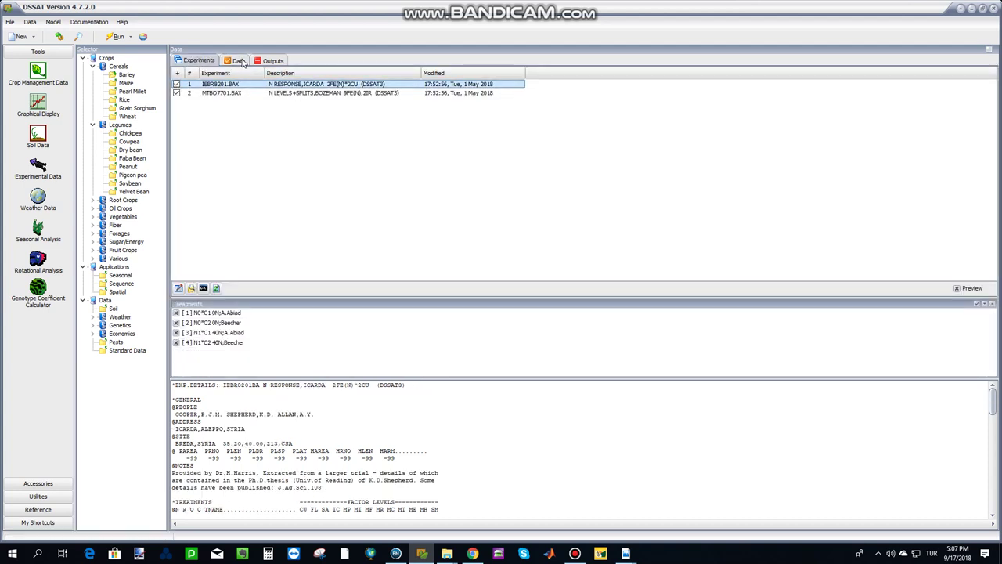
click(239, 62)
- Select the maize experiment EBPL8501.MZX and display its time-series data file EBPL8501.MZT
click(125, 82)
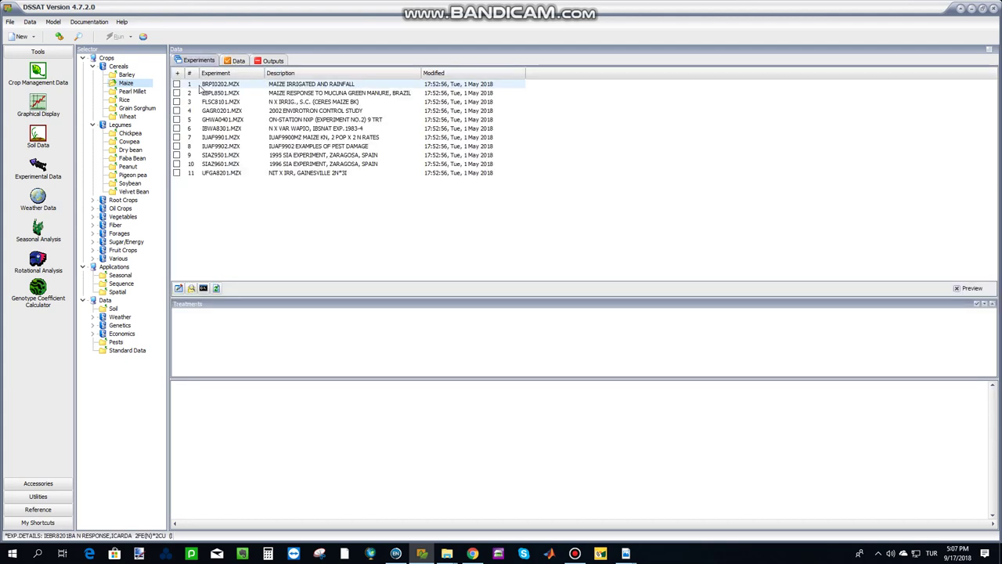
click(177, 92)
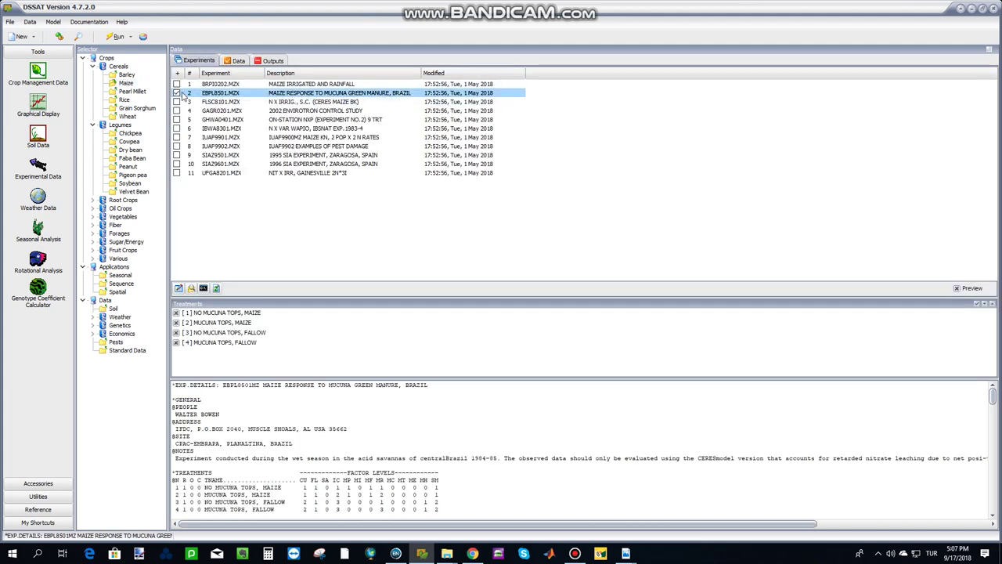
click(238, 62)
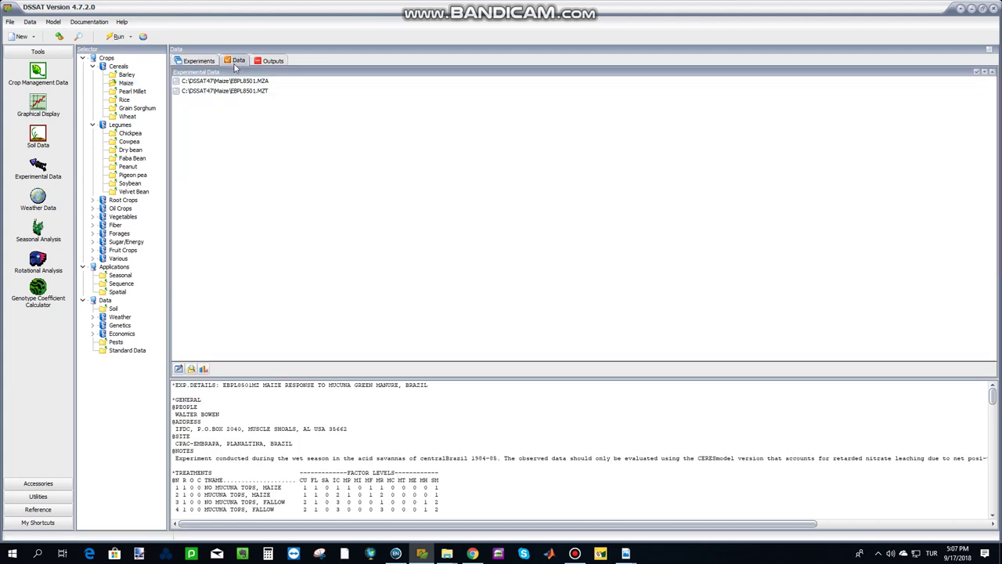
click(178, 91)
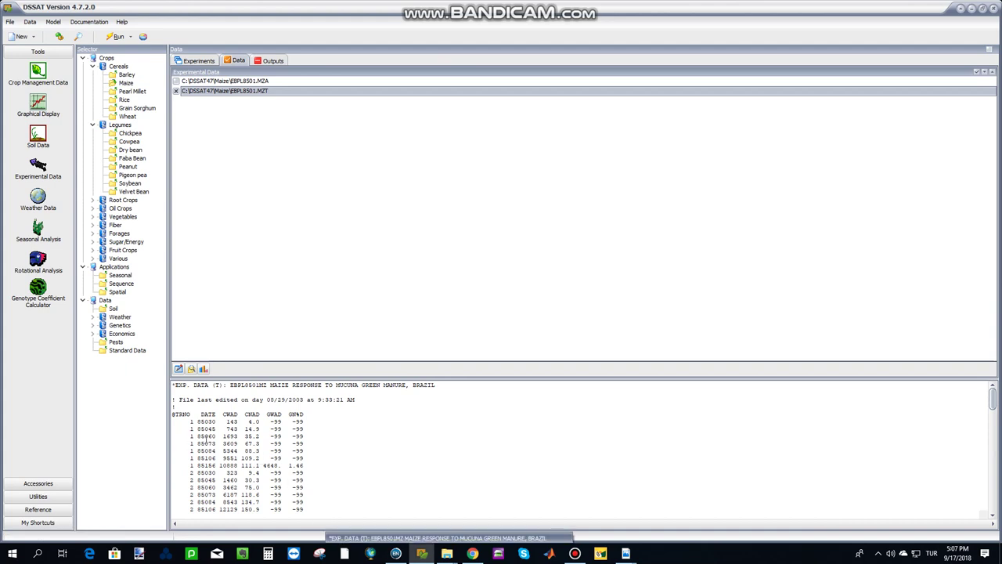
- Examine the maize T file by highlighting its first measurement dates and the header codes CWAD, CNAD, GWAD and GN%D
drag(202, 421, 213, 435)
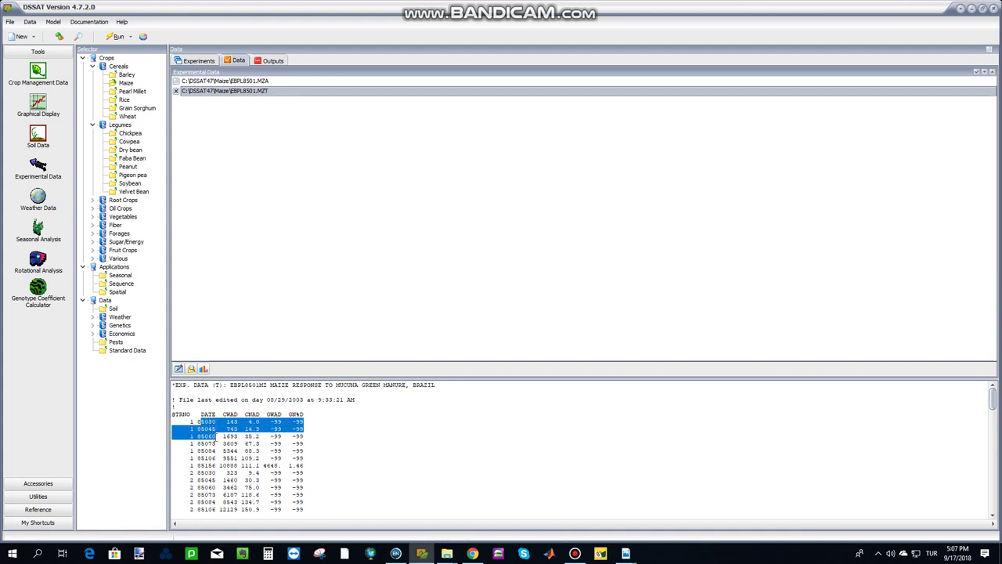
click(215, 436)
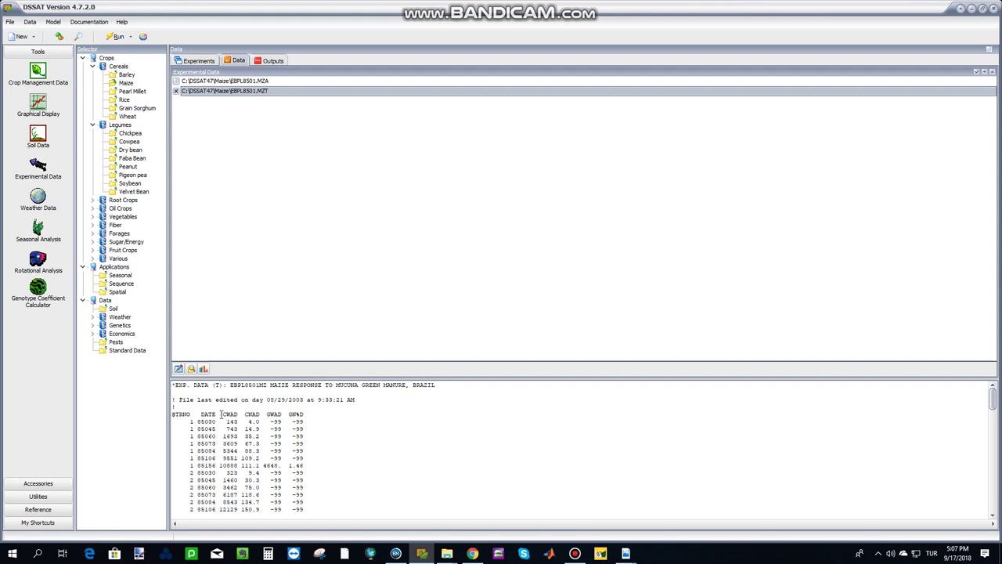
drag(230, 414, 296, 415)
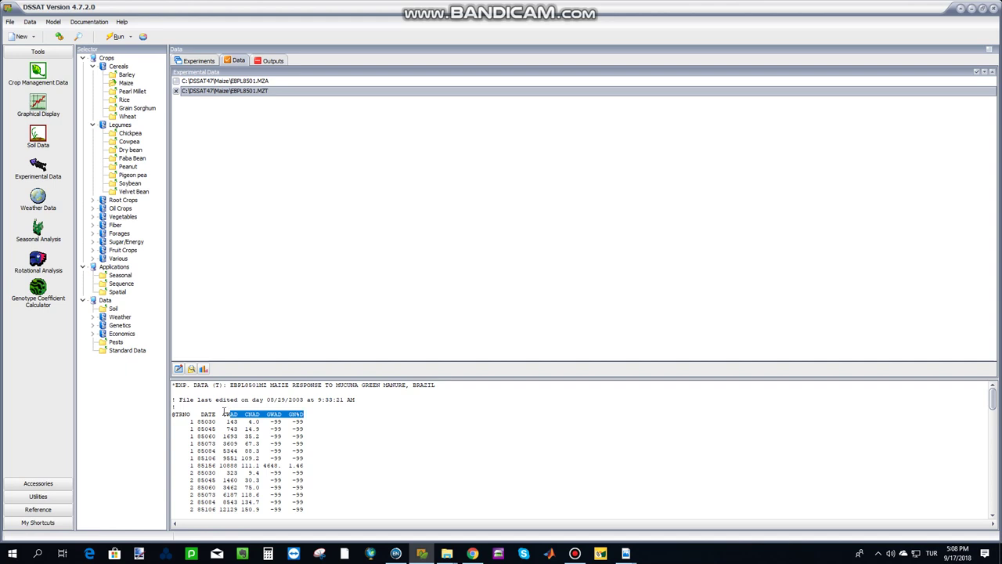
drag(225, 413, 300, 415)
click(313, 423)
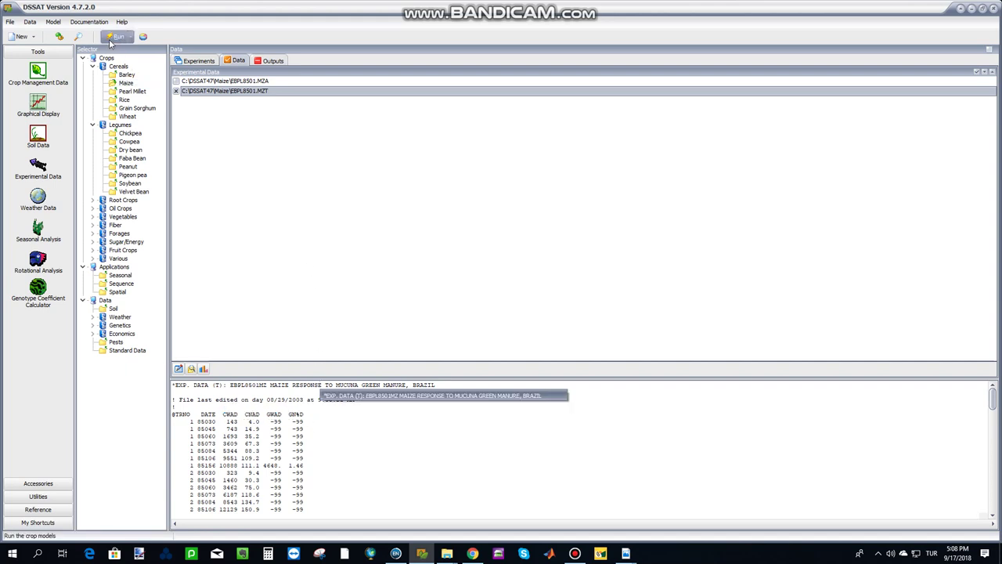
- Display the DSSAT data codes in data.cde and highlight the ADAP anthesis day entry in the SUMMARY section
click(30, 22)
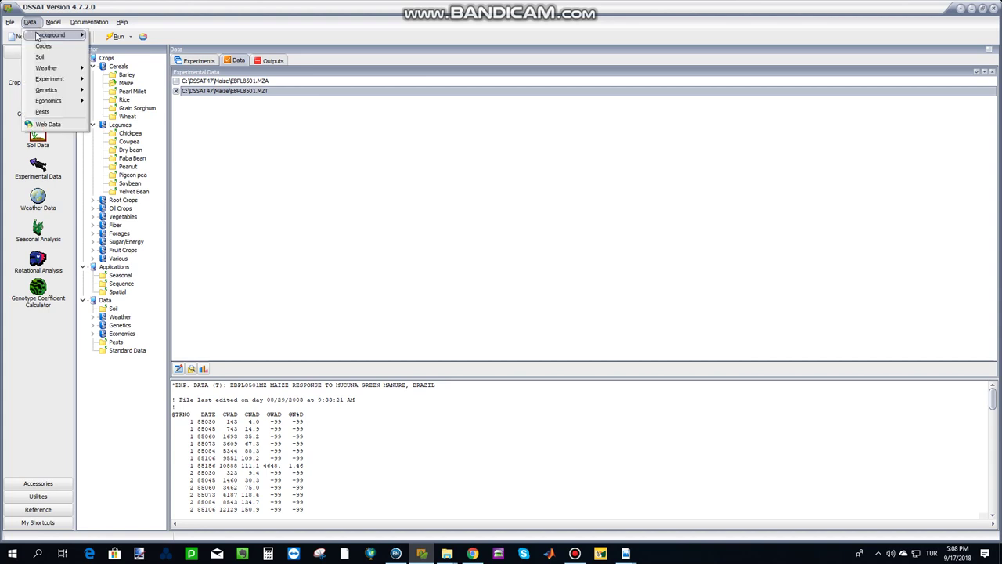
click(41, 47)
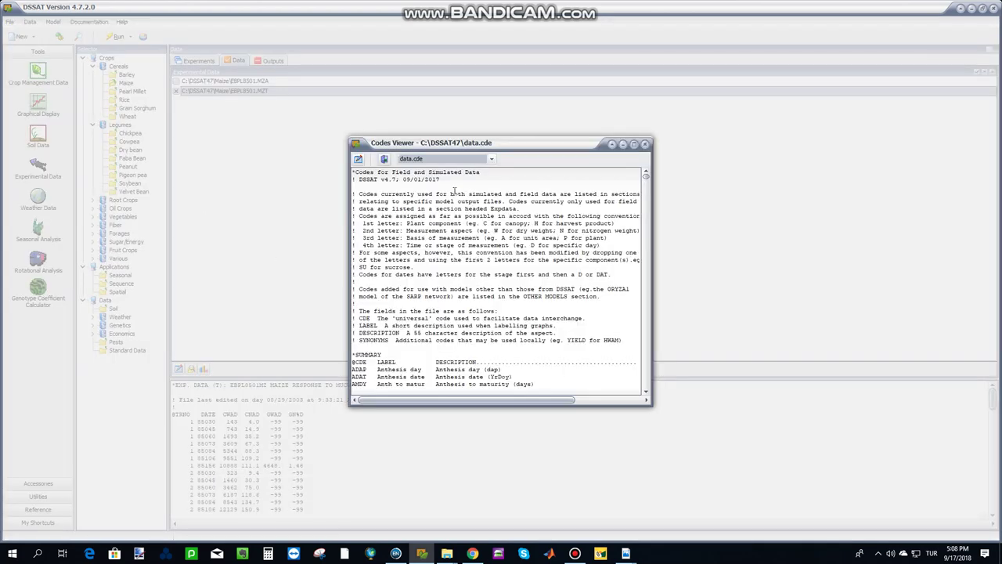
scroll(469, 304, down, 2)
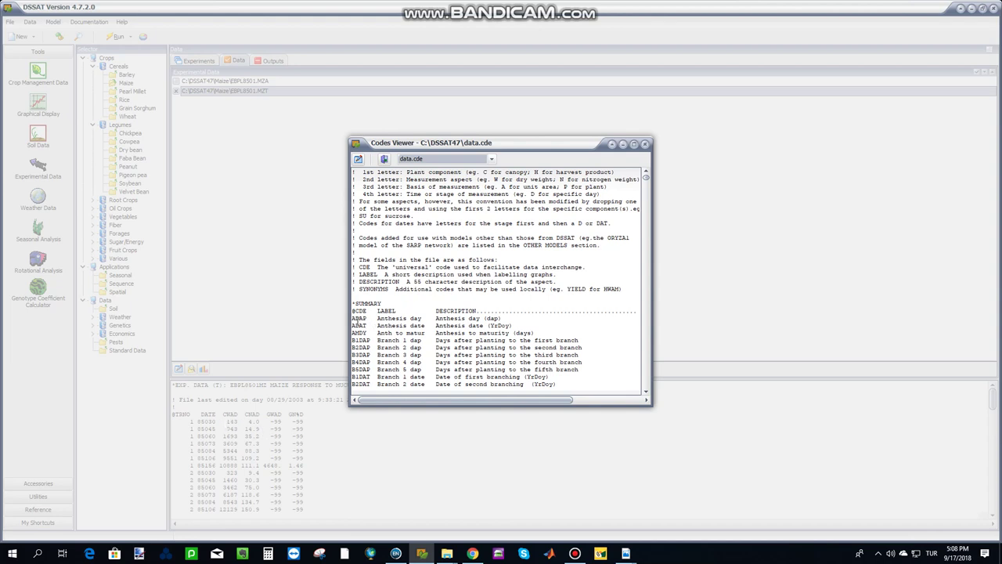
drag(357, 321, 510, 324)
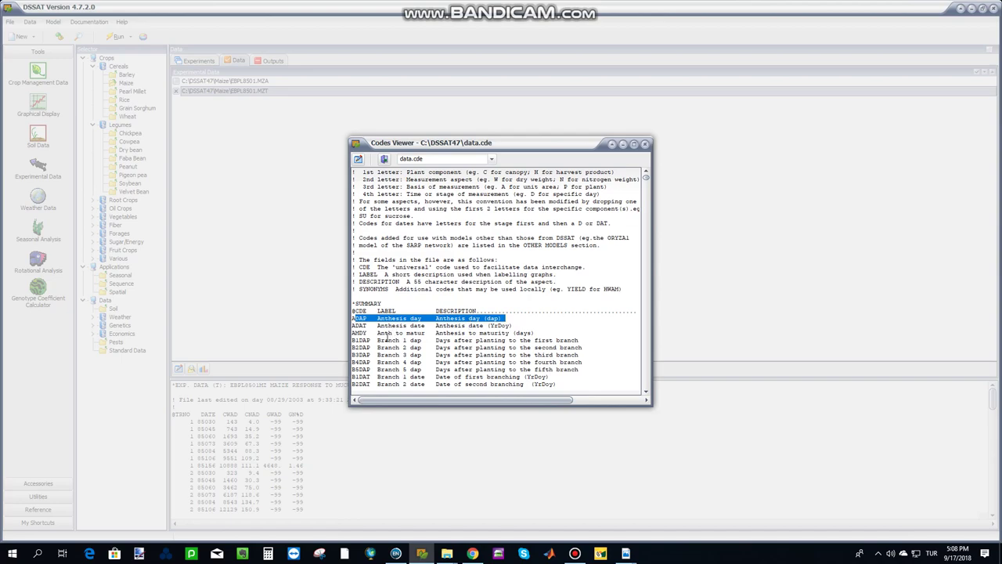
- Look through the remaining variable codes in data.cde down to the soil organic carbon and nitrogen entries, and close the Codes Viewer
scroll(386, 335, down, 5)
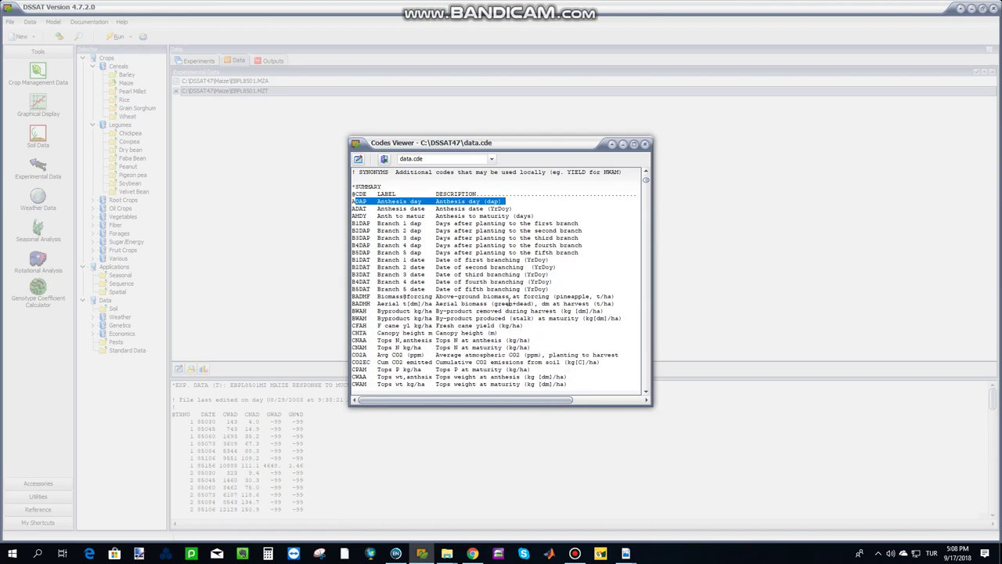
drag(647, 184, 651, 298)
scroll(624, 307, down, 20)
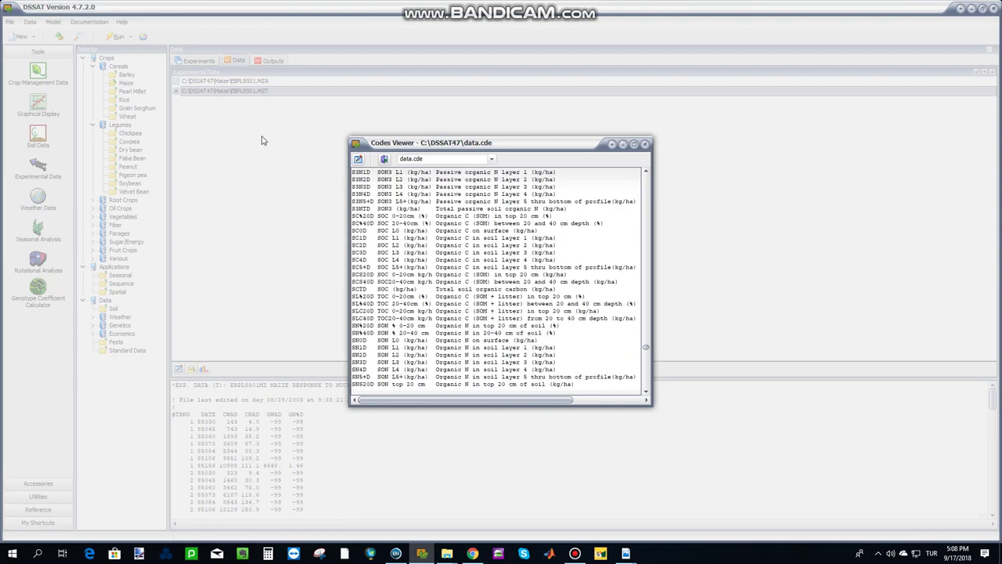
click(645, 145)
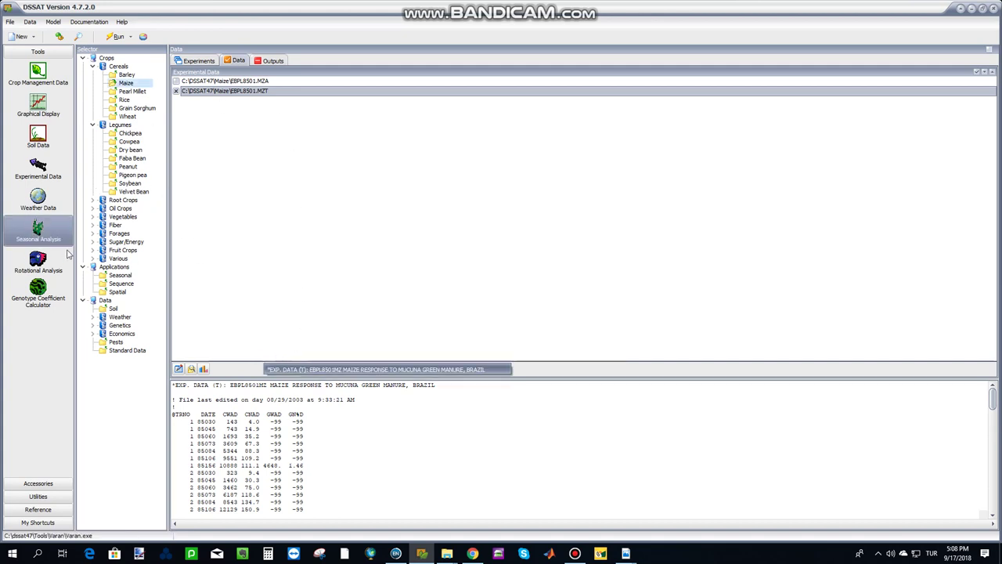
- View the empty ATCreate window of the Experimental Data tool, close it, and launch the Crop Management Data tool
click(43, 174)
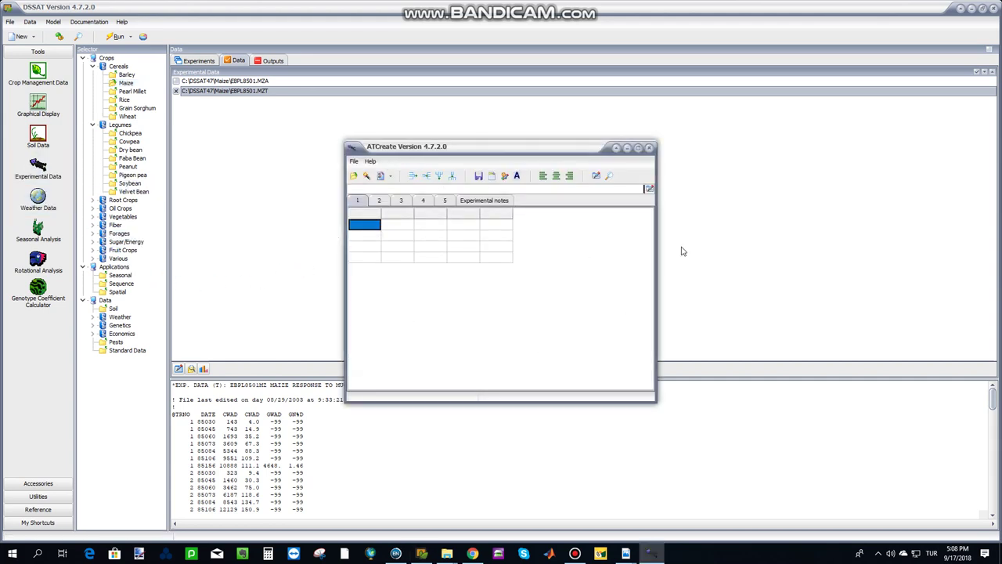
click(648, 148)
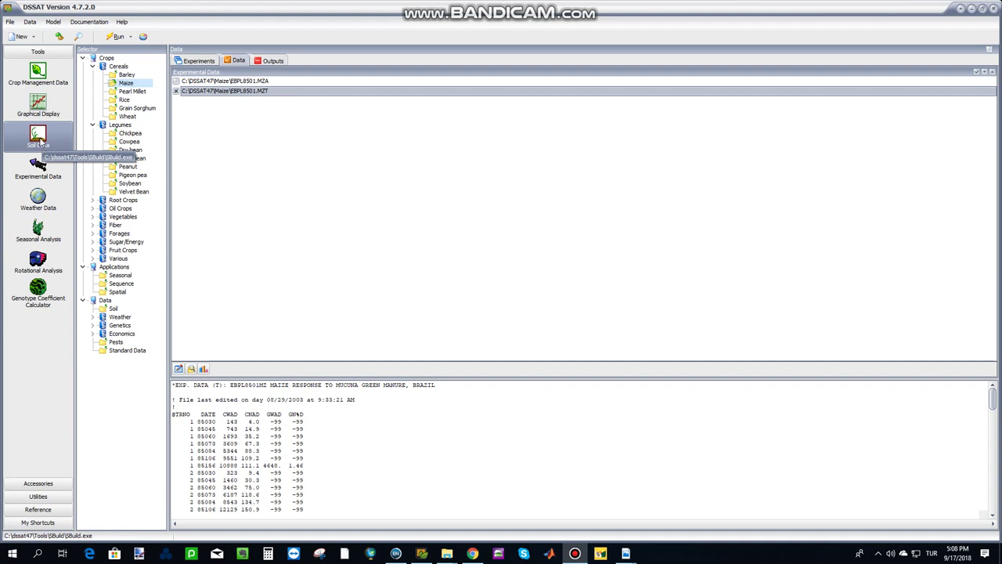
click(52, 70)
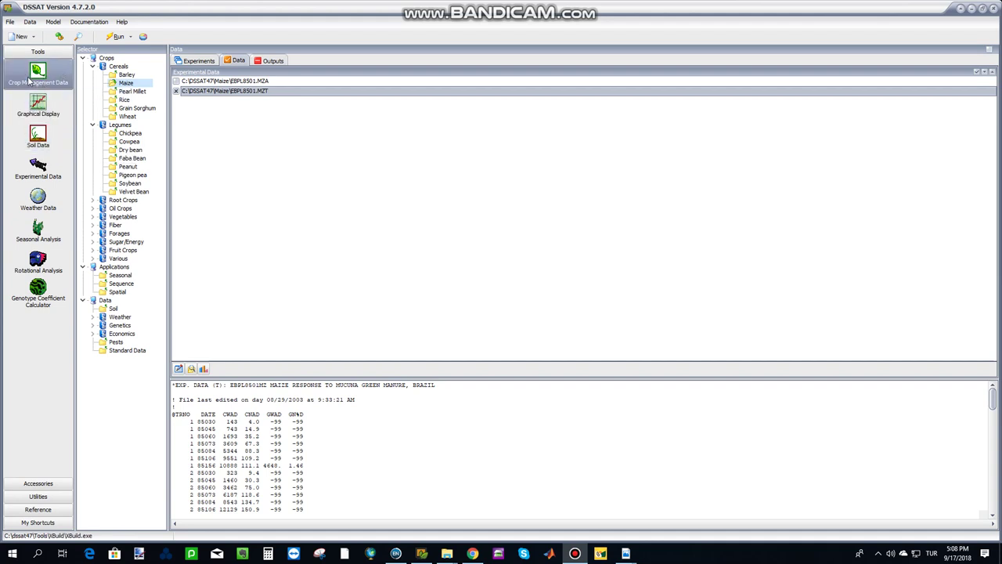